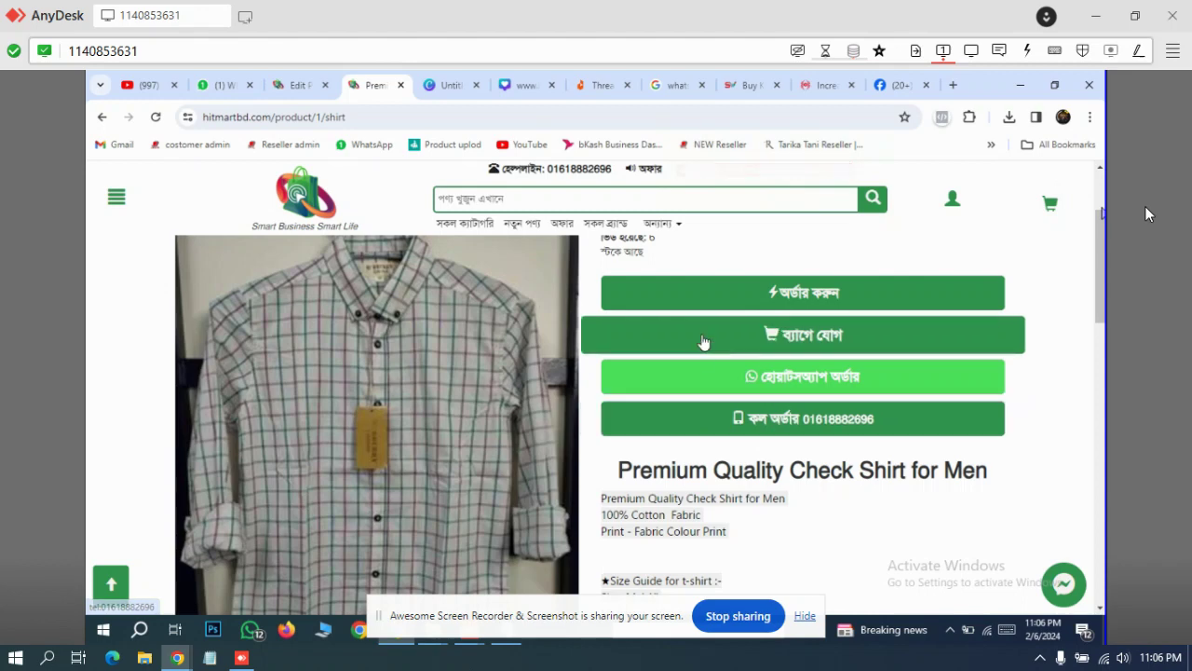
# Show the Ekart BD Men's Product Zone chat with its shirt and pant size-guide message
pyautogui.click(894, 85)
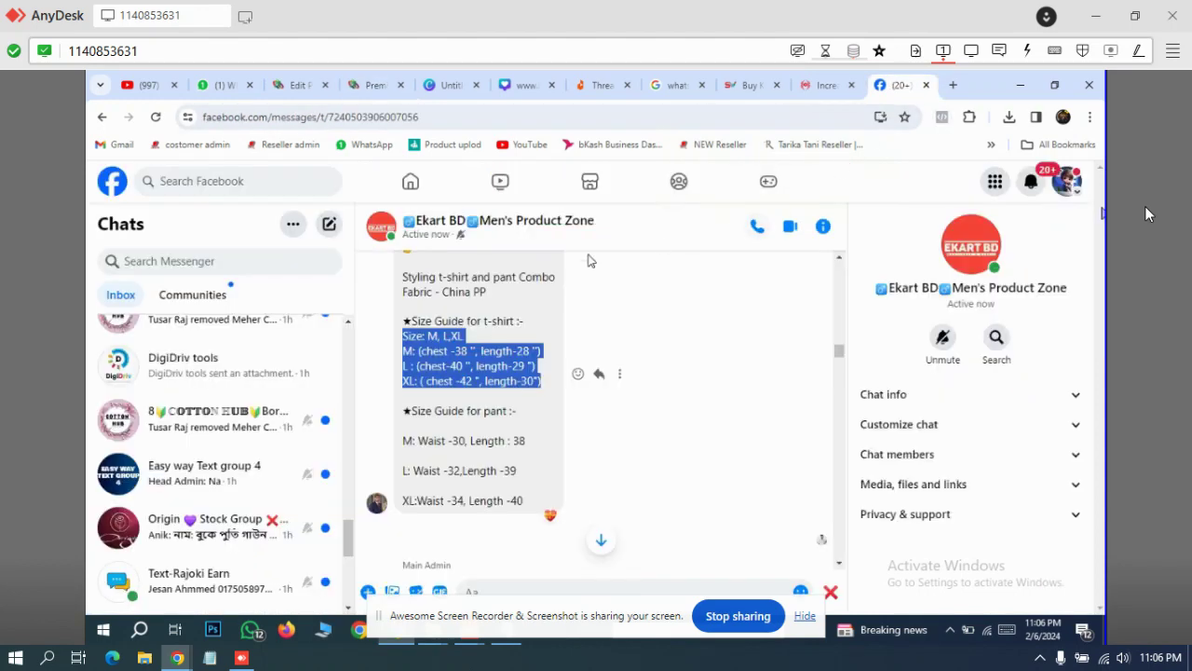
pyautogui.scroll(3, 248, 364)
pyautogui.scroll(3, 248, 373)
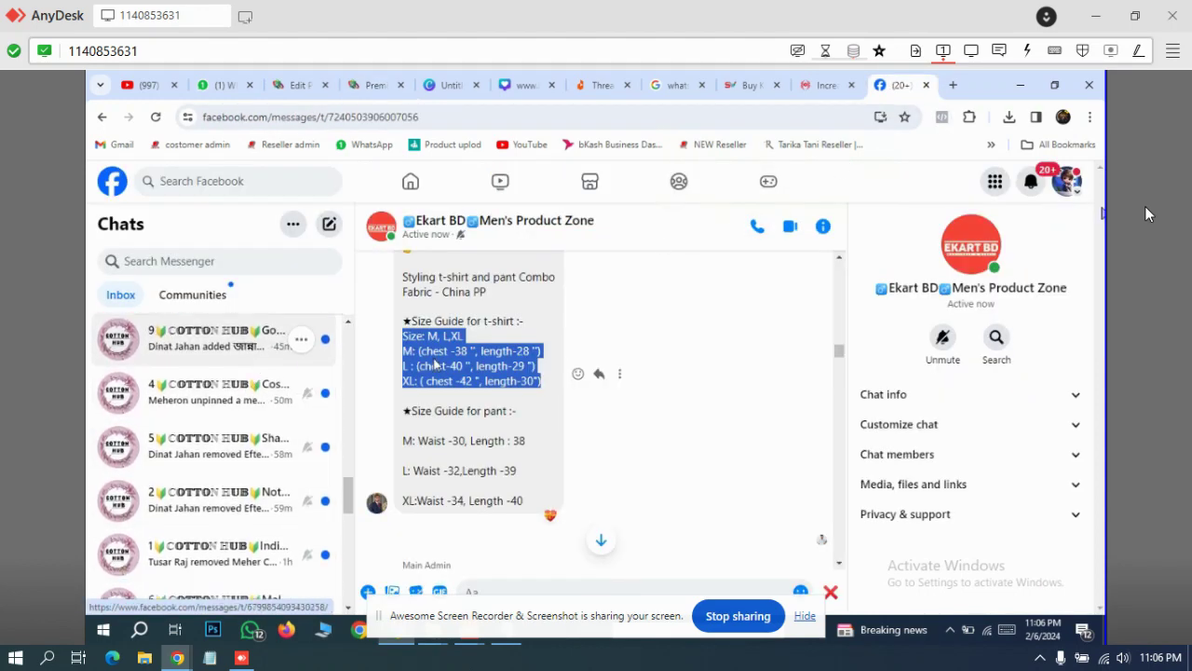
pyautogui.scroll(-1, 435, 366)
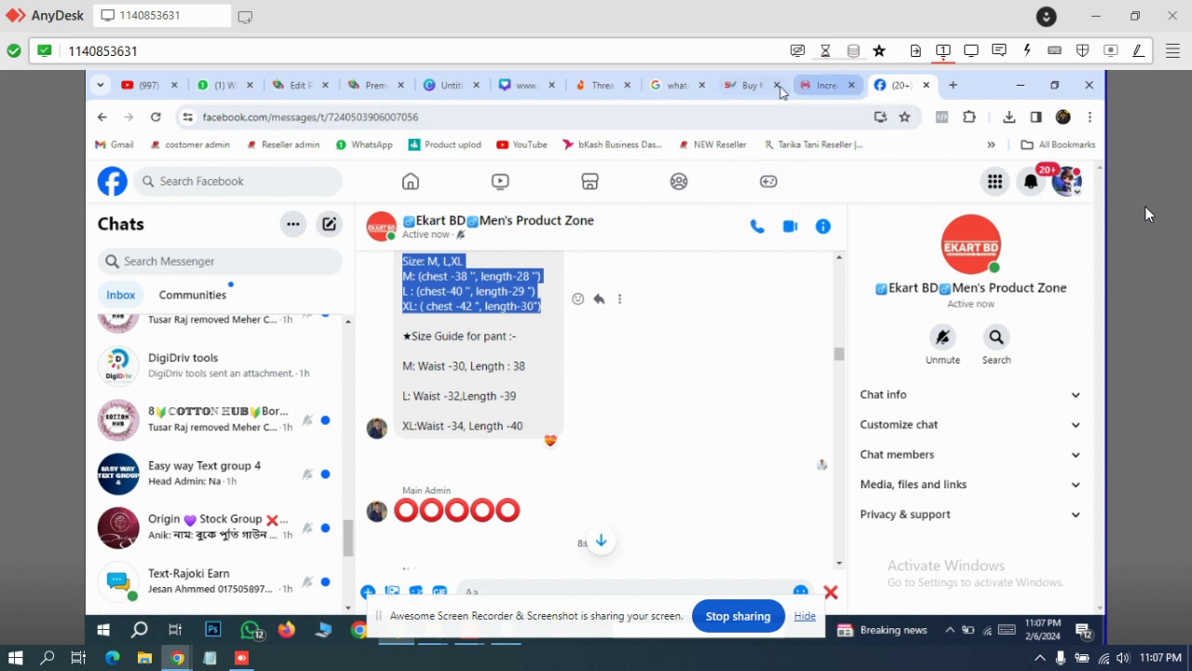
# Order the Premium Quality Check Shirt for Men in size M and review the 750-taka checkout form
pyautogui.click(868, 214)
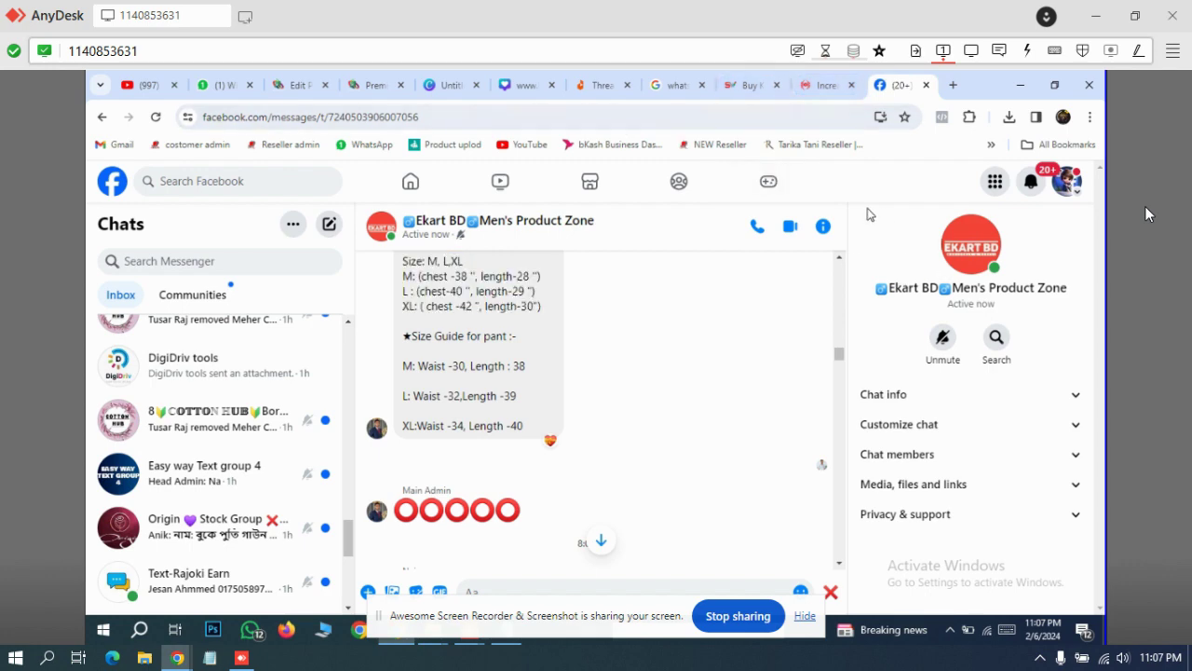
pyautogui.click(374, 85)
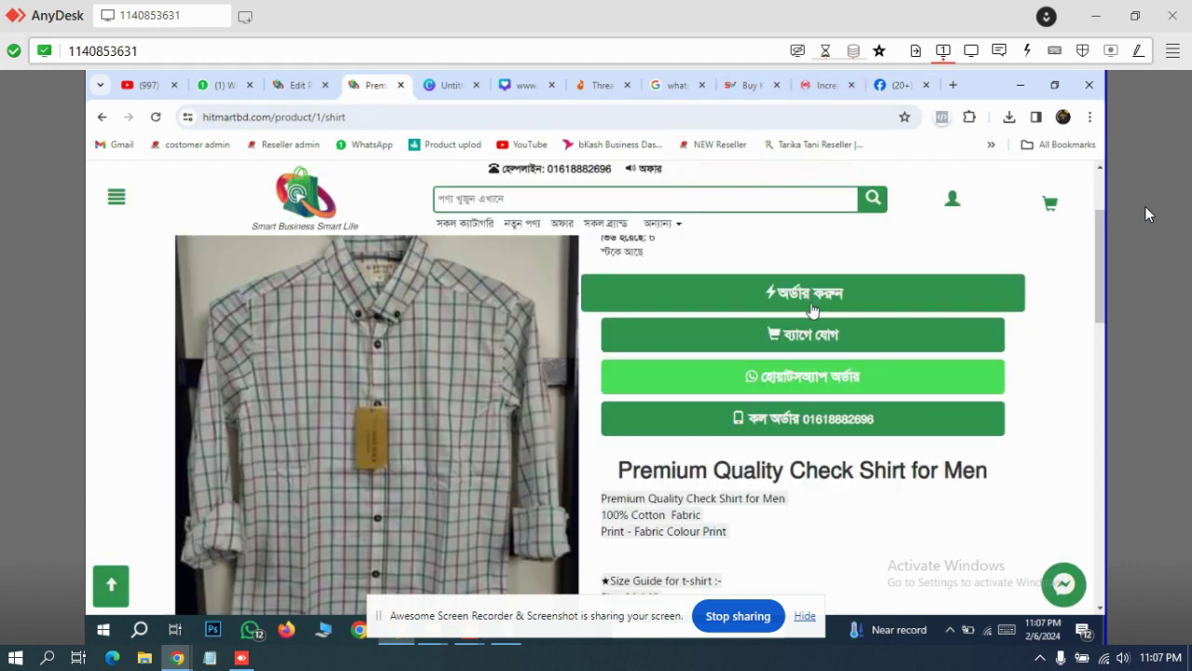
pyautogui.click(812, 308)
pyautogui.click(753, 336)
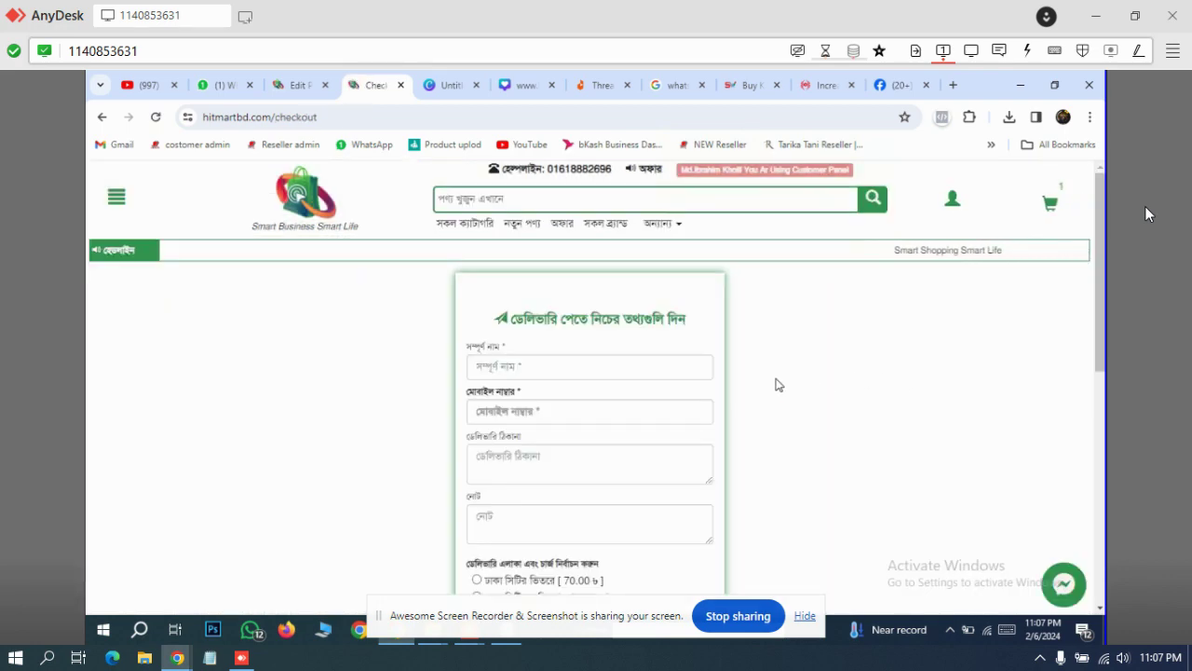
pyautogui.scroll(-2, 779, 384)
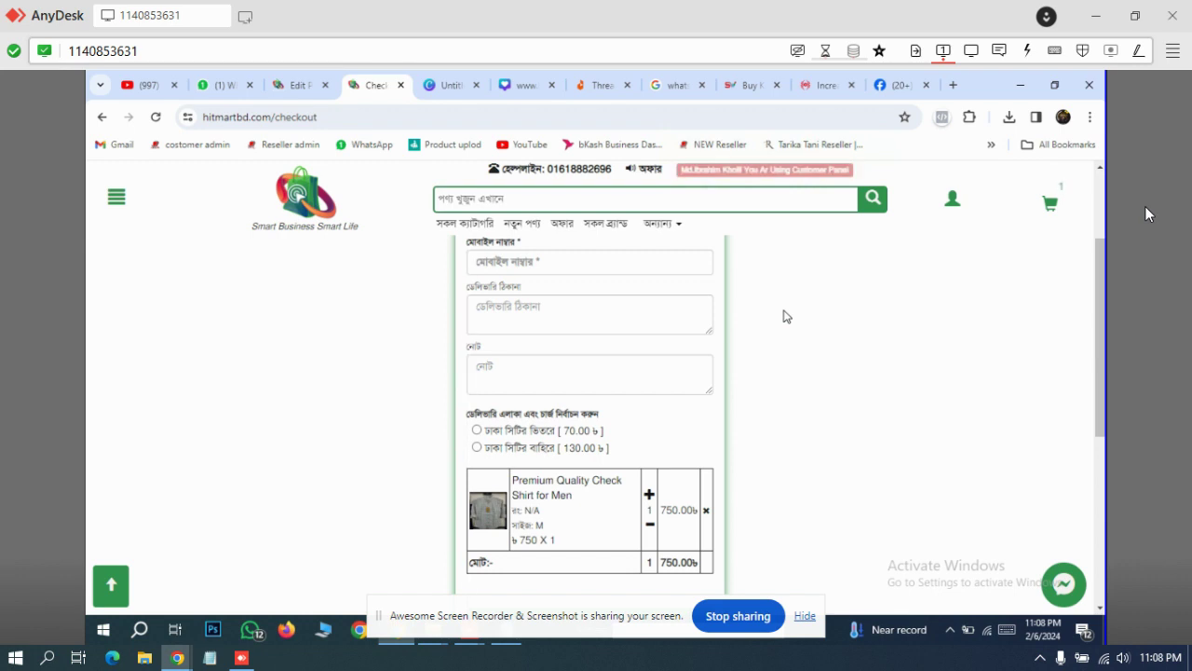
pyautogui.scroll(-1, 786, 316)
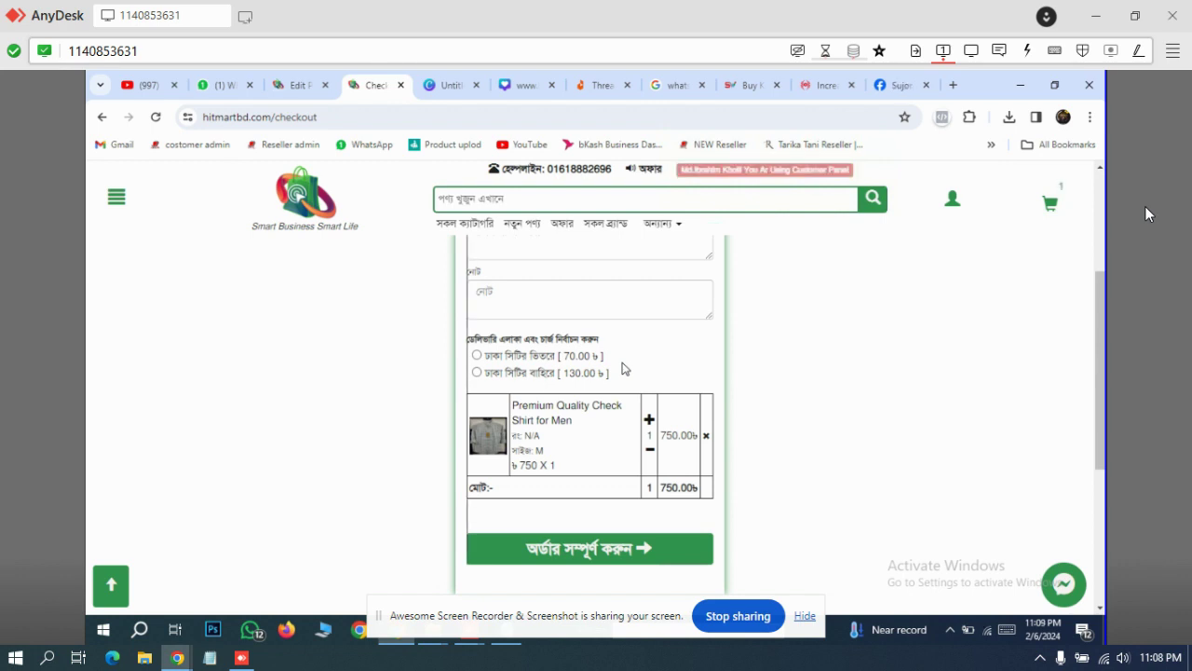
# Choose outside-Dhaka delivery (130.00), submit the order, then view the shirt's admin edit page
pyautogui.click(485, 375)
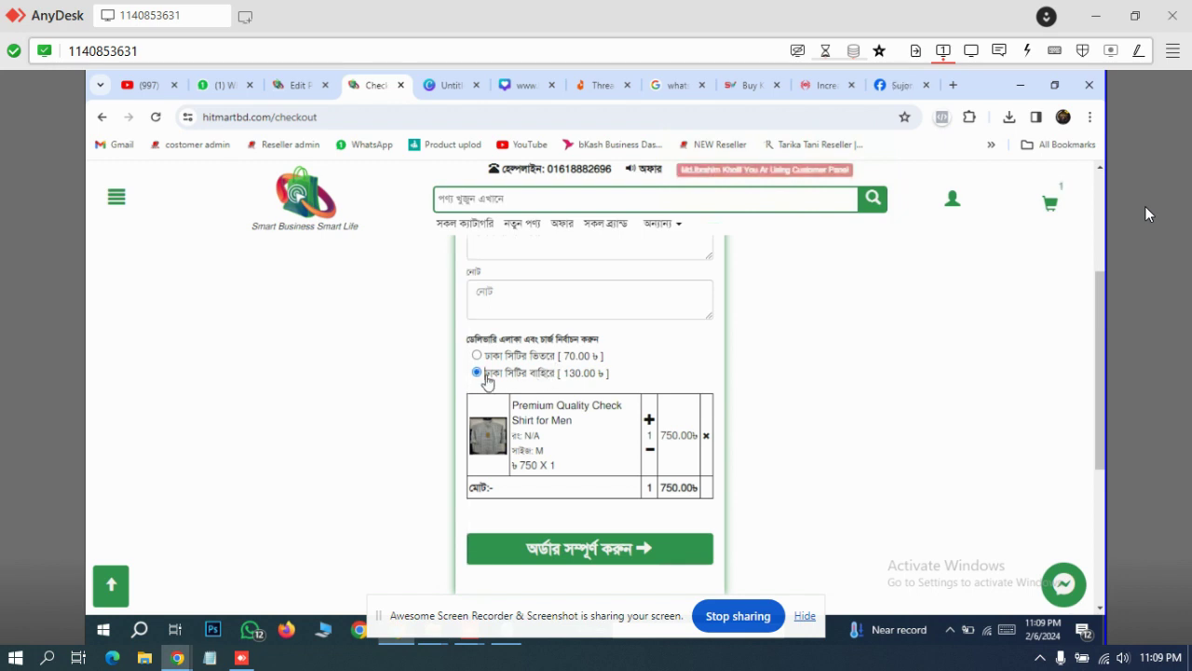
pyautogui.click(649, 551)
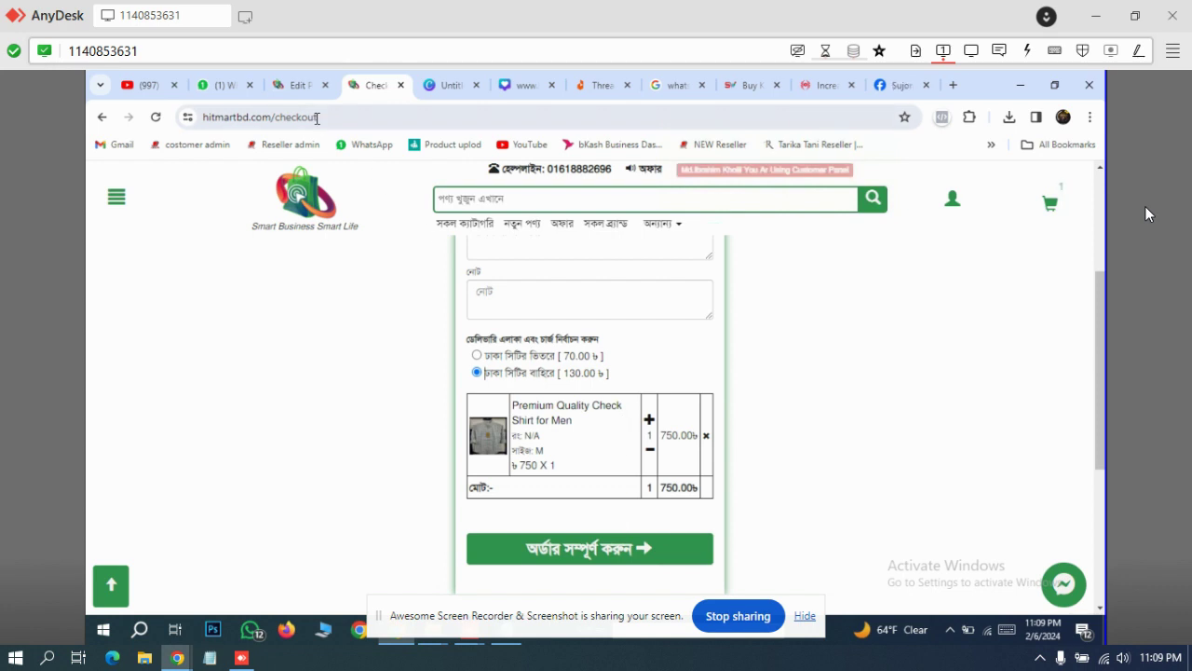
pyautogui.click(300, 98)
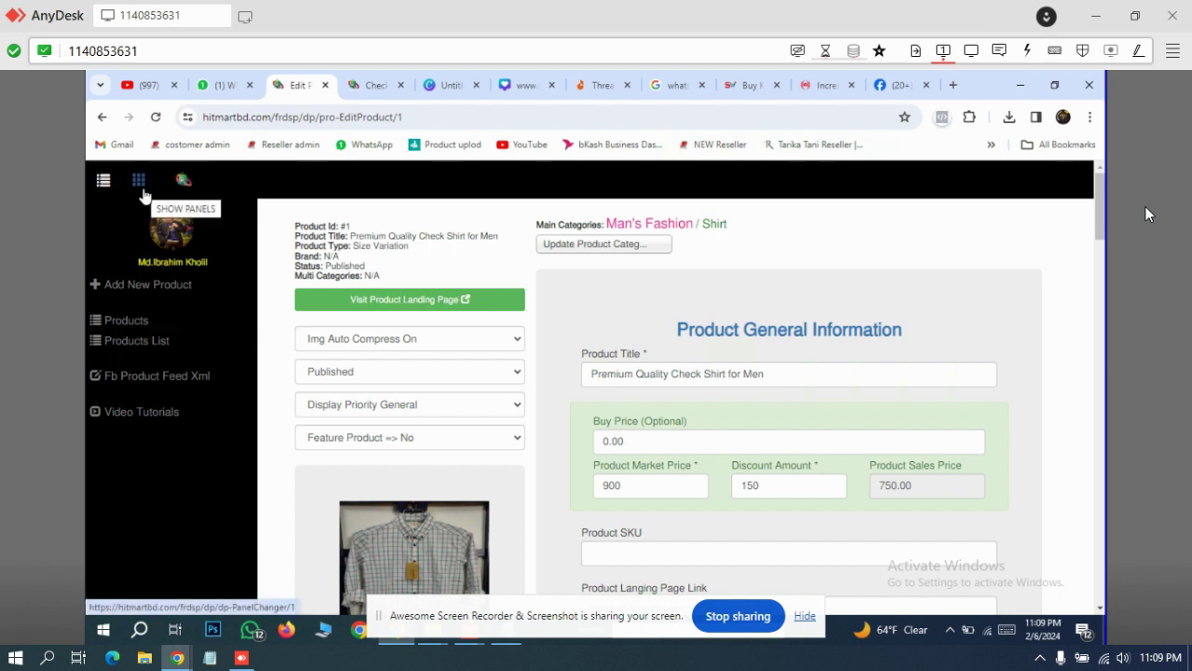
# Check Category Manager via the admin panels, then reach the Theme Customizer's Header 1 settings
pyautogui.click(139, 187)
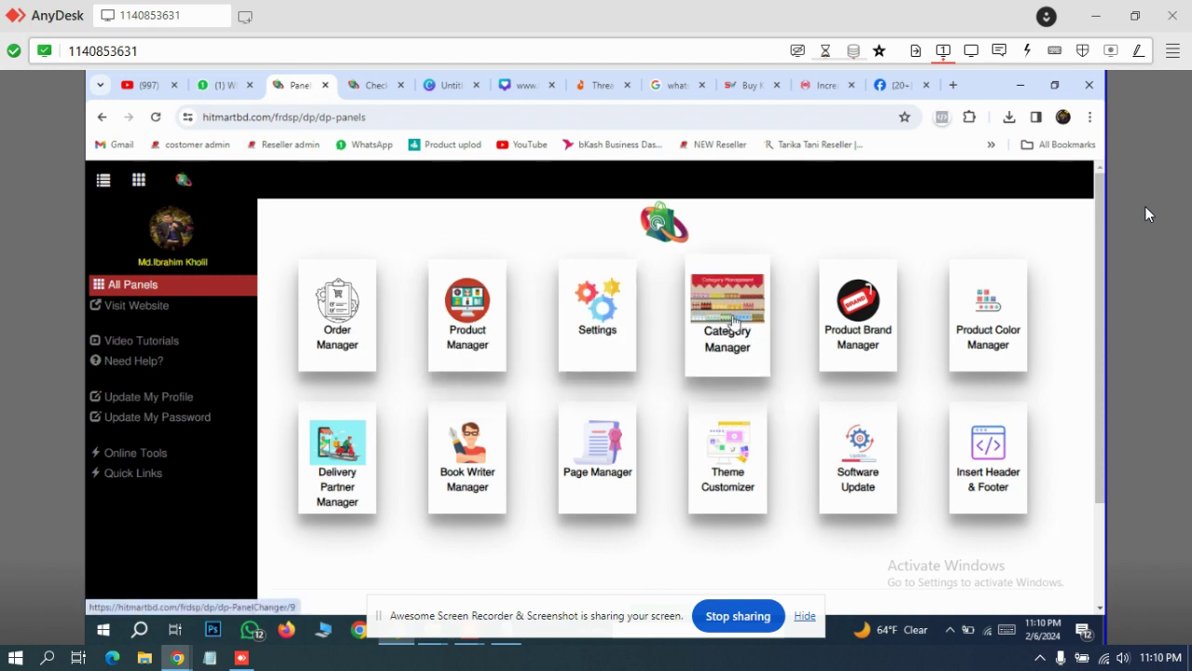
pyautogui.click(733, 322)
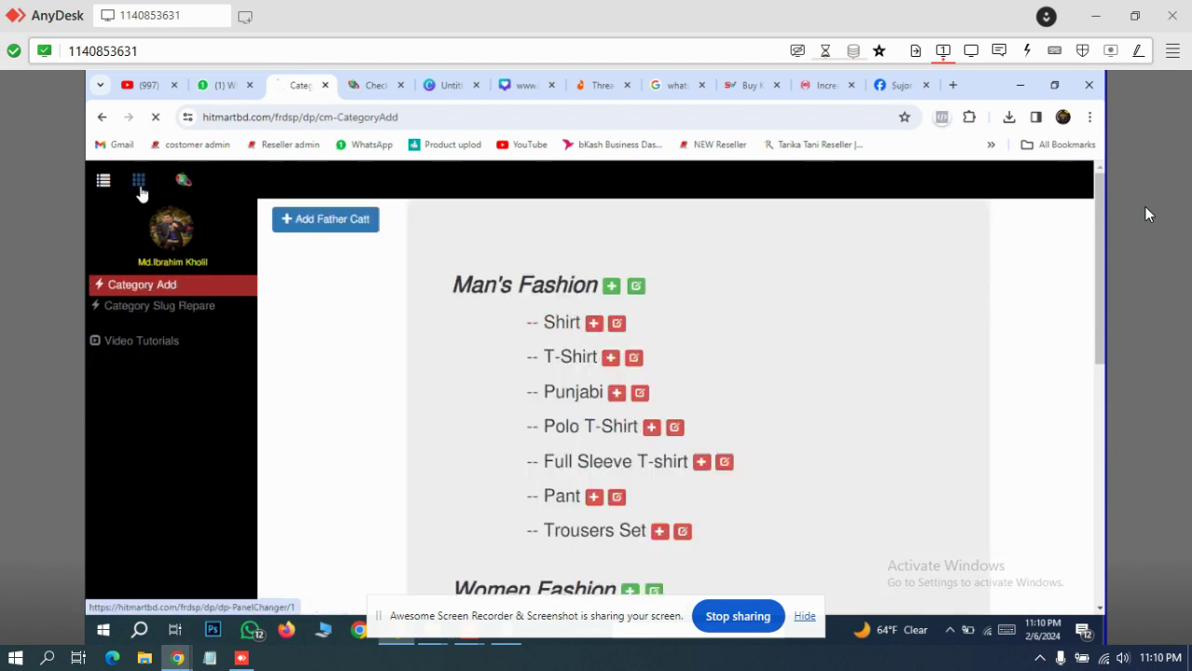
pyautogui.click(140, 186)
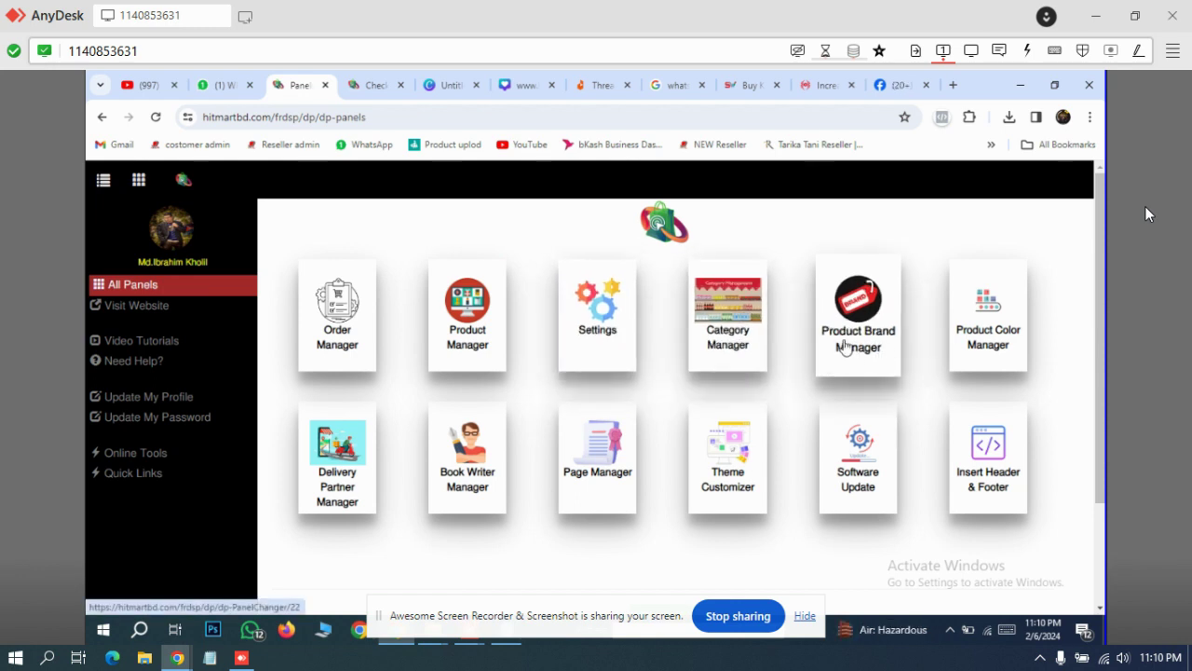
pyautogui.click(740, 463)
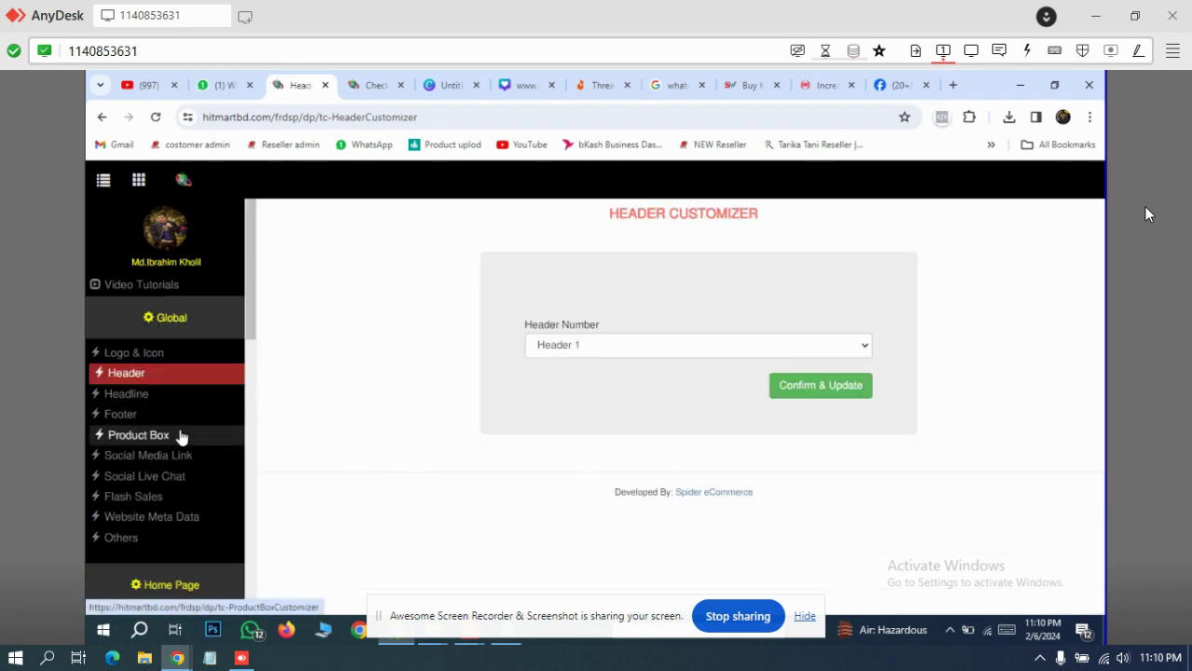
pyautogui.scroll(-2, 181, 438)
# Find the Populers Category Carosol field, with IDs 1–13, in Home Page Config
pyautogui.scroll(-1, 181, 438)
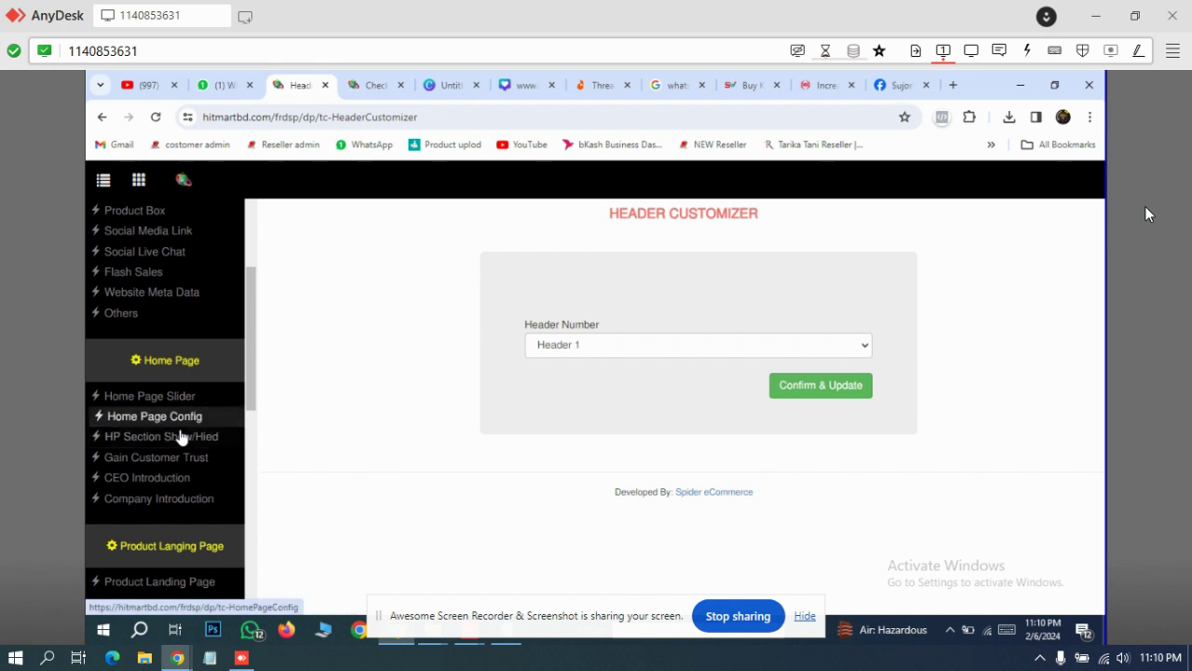
pyautogui.click(177, 416)
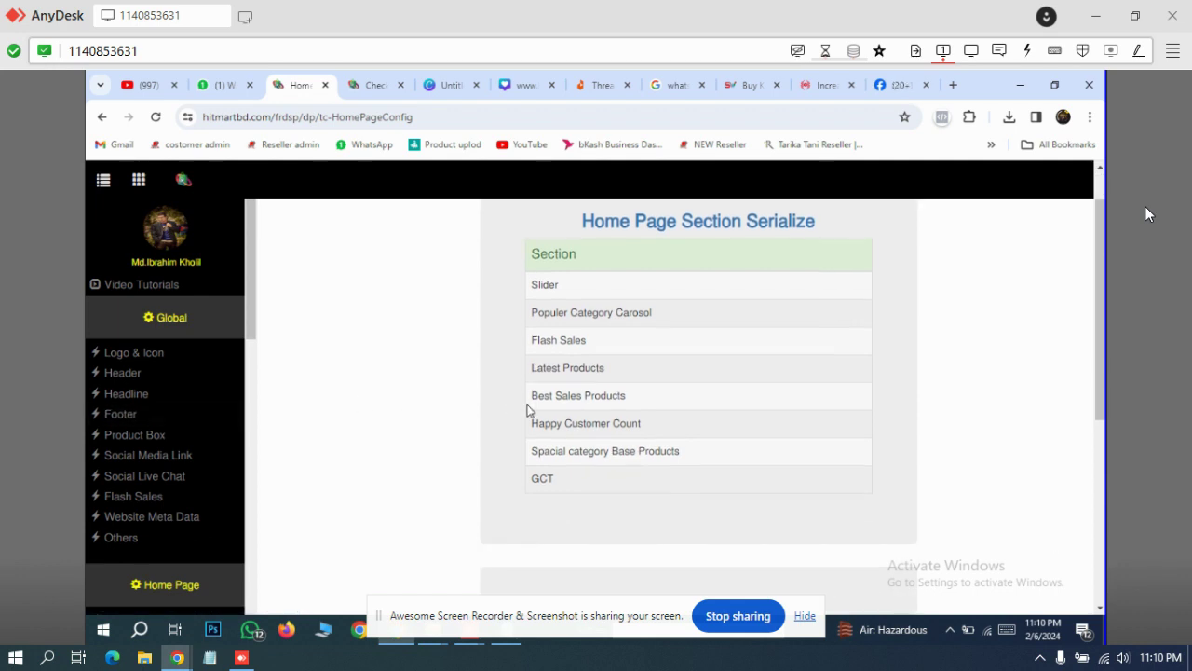
pyautogui.scroll(-2, 527, 410)
pyautogui.scroll(-1, 527, 410)
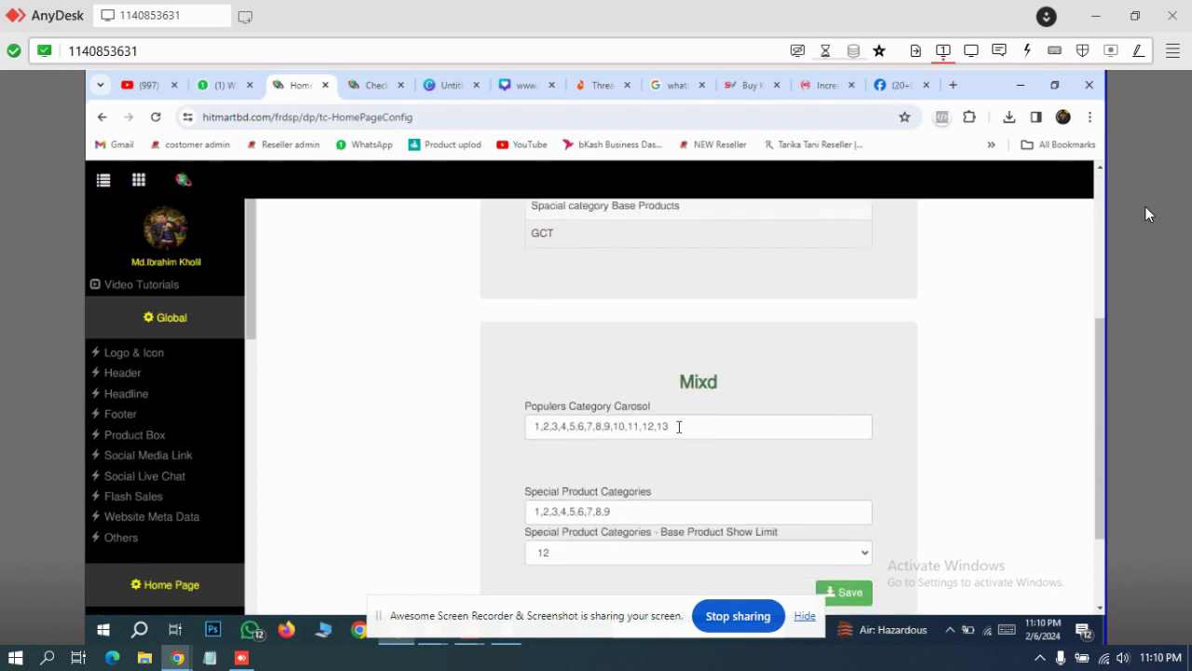
pyautogui.click(678, 427)
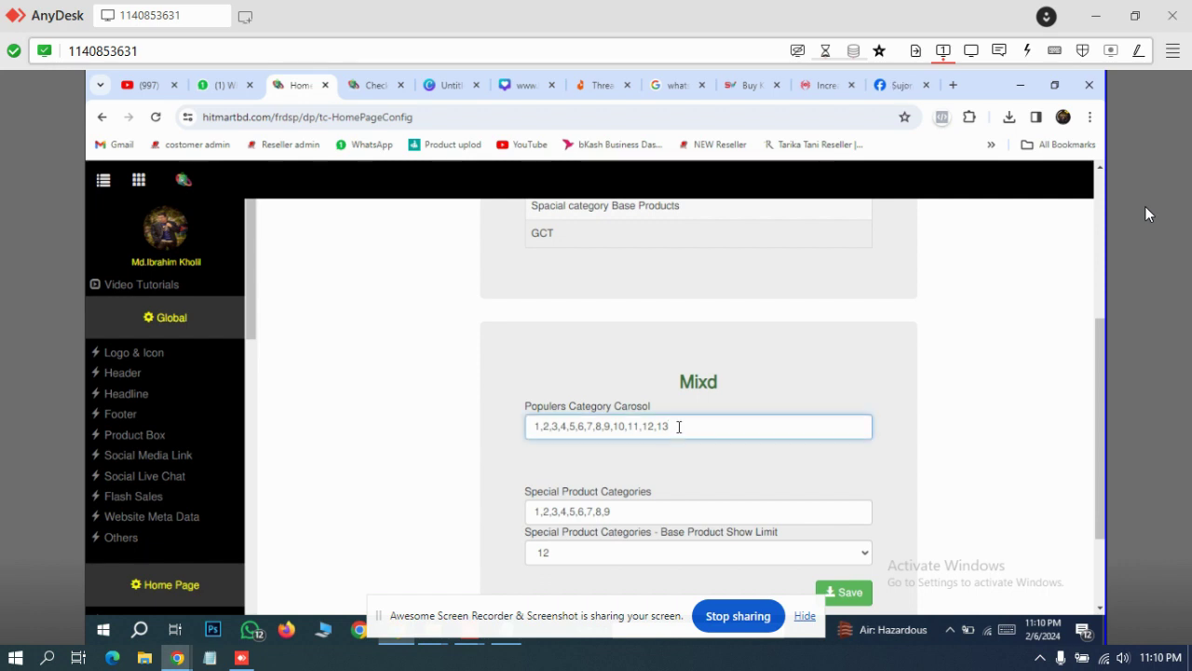
# Delete ',11,12,13' from the carousel field, save, and confirm the Update Done dialog
pyautogui.press('BackSpace')
pyautogui.press('BackSpace')
pyautogui.press('BackSpace')
pyautogui.press('BackSpace')
pyautogui.press('BackSpace')
pyautogui.press('BackSpace')
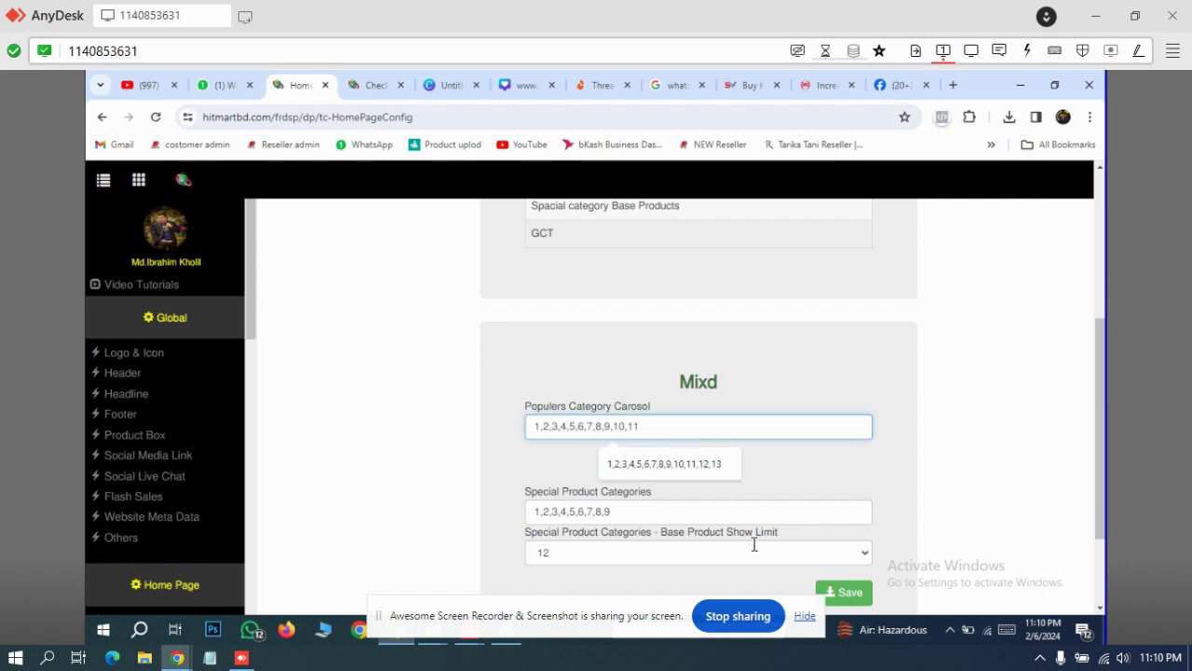
pyautogui.press('BackSpace')
pyautogui.press('BackSpace')
pyautogui.click(803, 616)
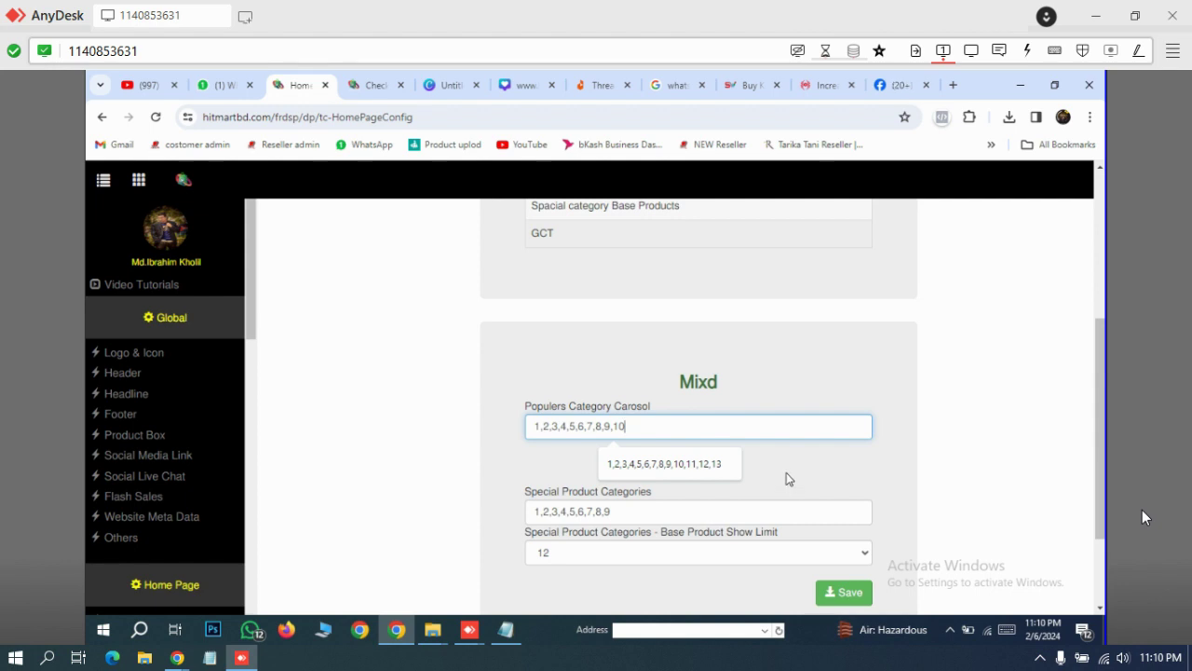
pyautogui.scroll(2, 785, 479)
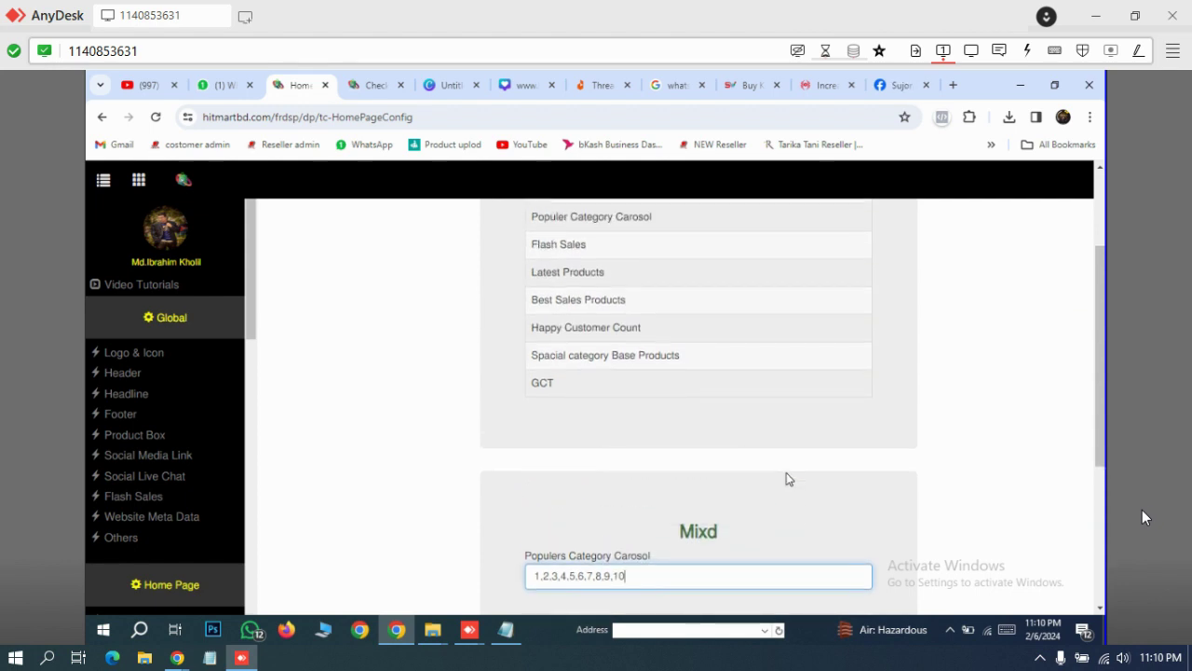
pyautogui.scroll(1, 787, 479)
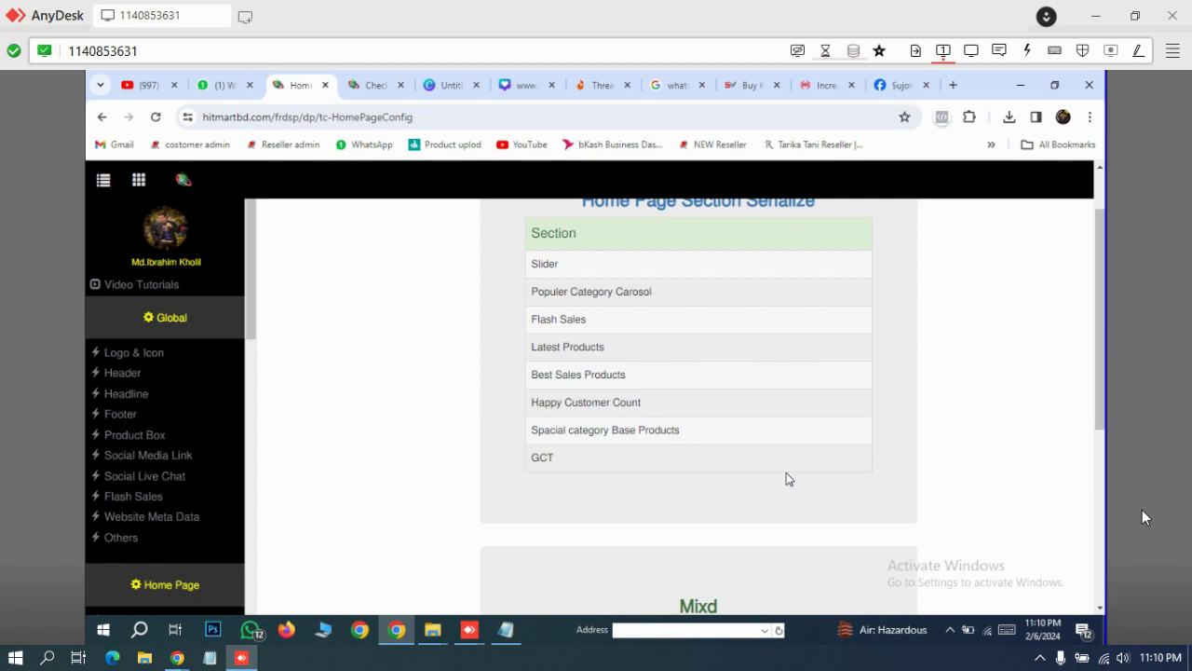
pyautogui.scroll(-1, 785, 479)
pyautogui.scroll(-1, 787, 478)
pyautogui.scroll(-3, 788, 478)
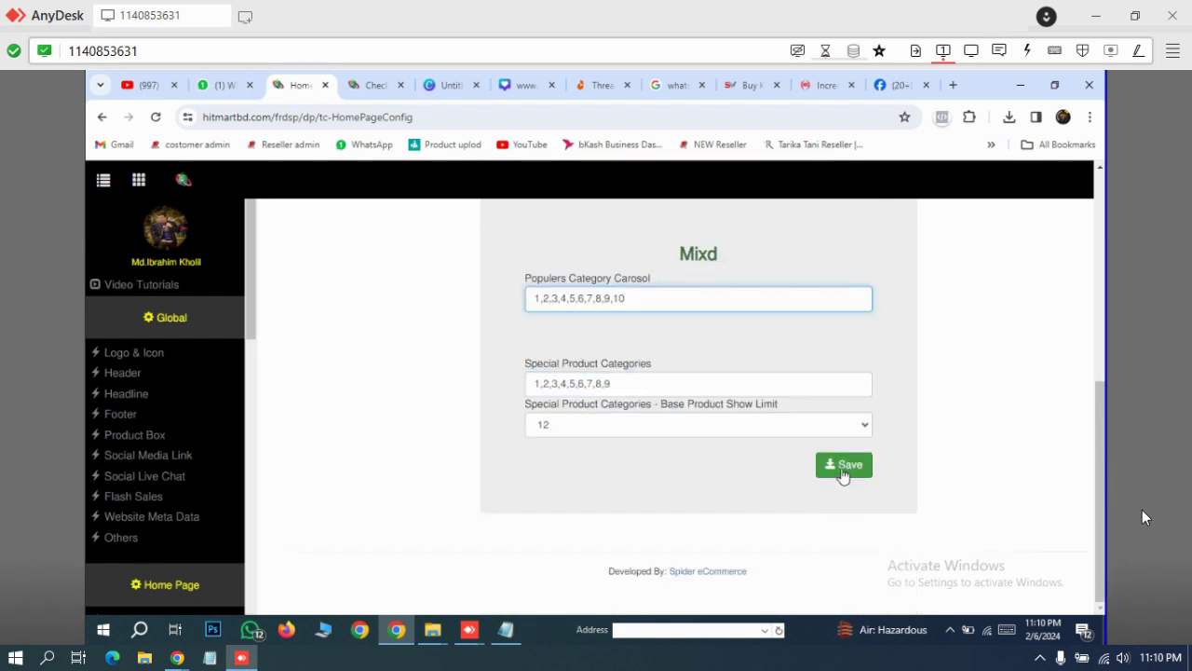
pyautogui.click(846, 466)
pyautogui.click(751, 482)
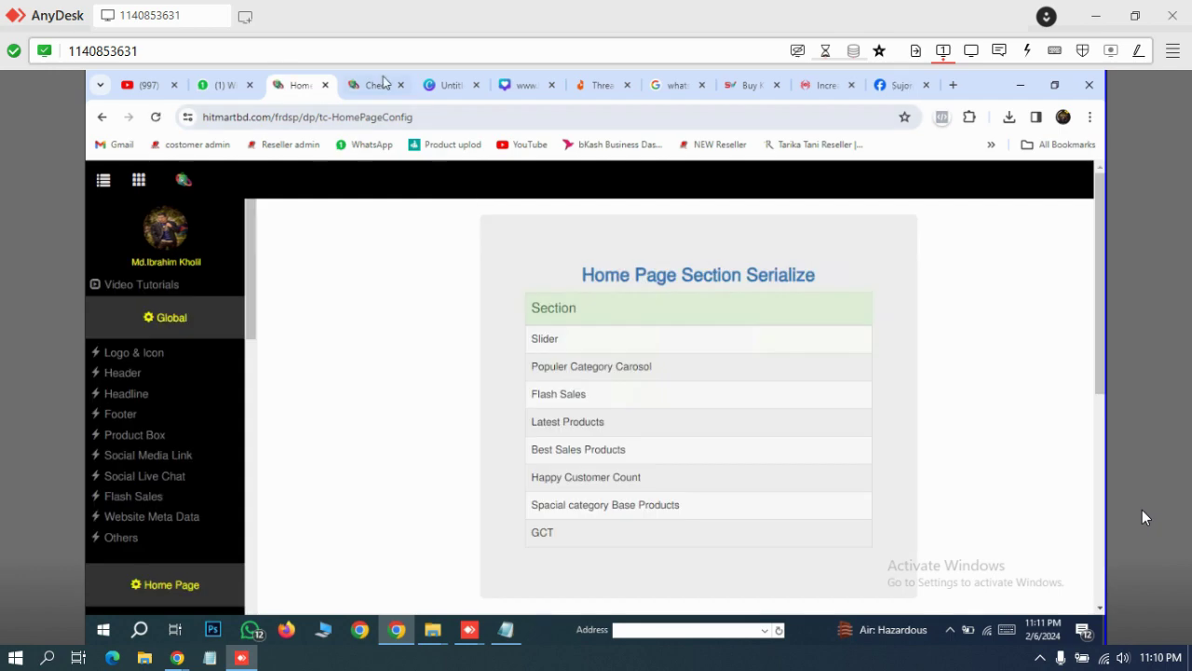
pyautogui.click(373, 84)
# Load the hitmartbd.com homepage and review the category row, New Products and Top Sales
pyautogui.click(299, 196)
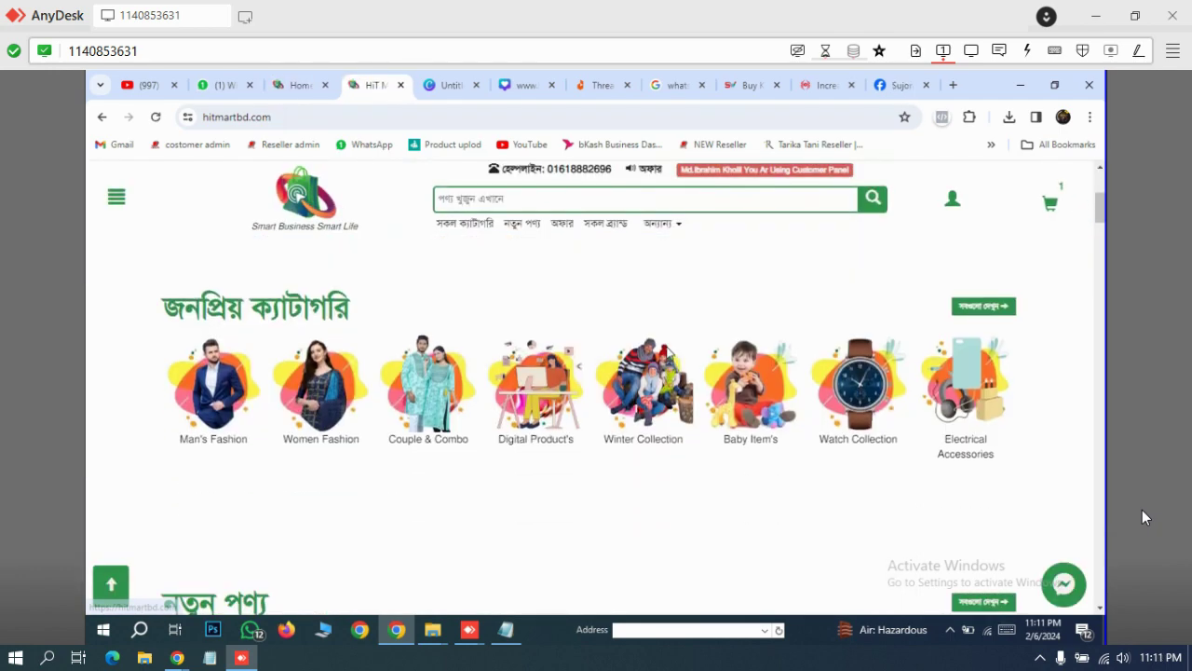
pyautogui.scroll(-1, 668, 354)
pyautogui.scroll(-2, 668, 354)
pyautogui.scroll(-1, 668, 354)
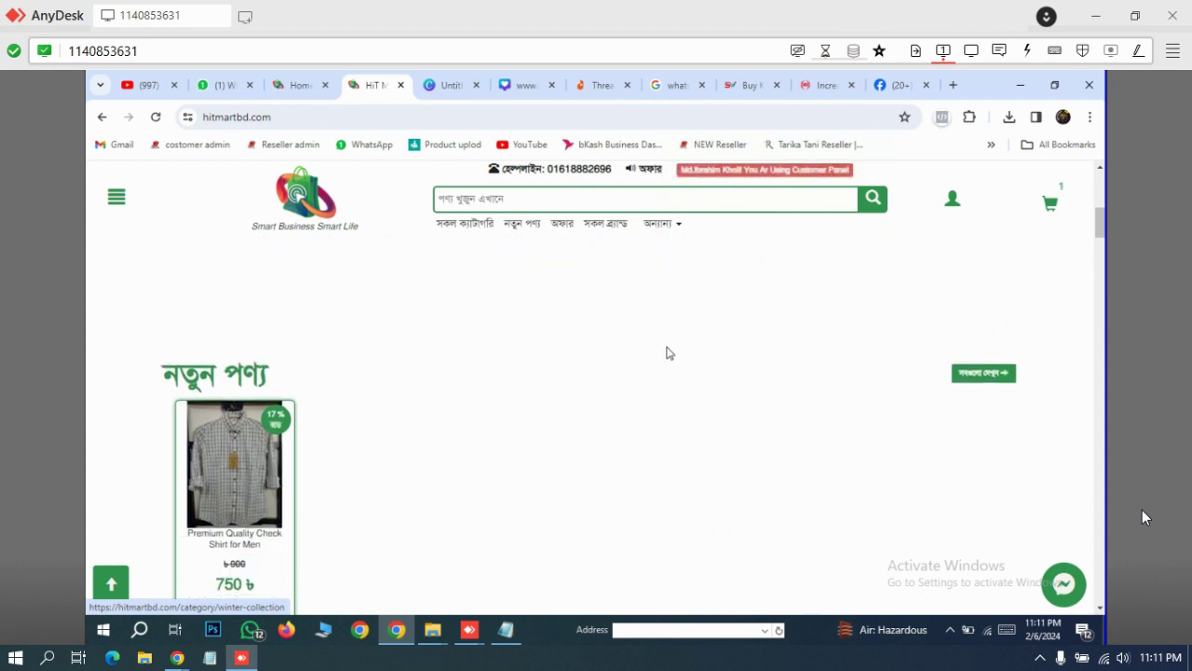
pyautogui.scroll(-3, 668, 354)
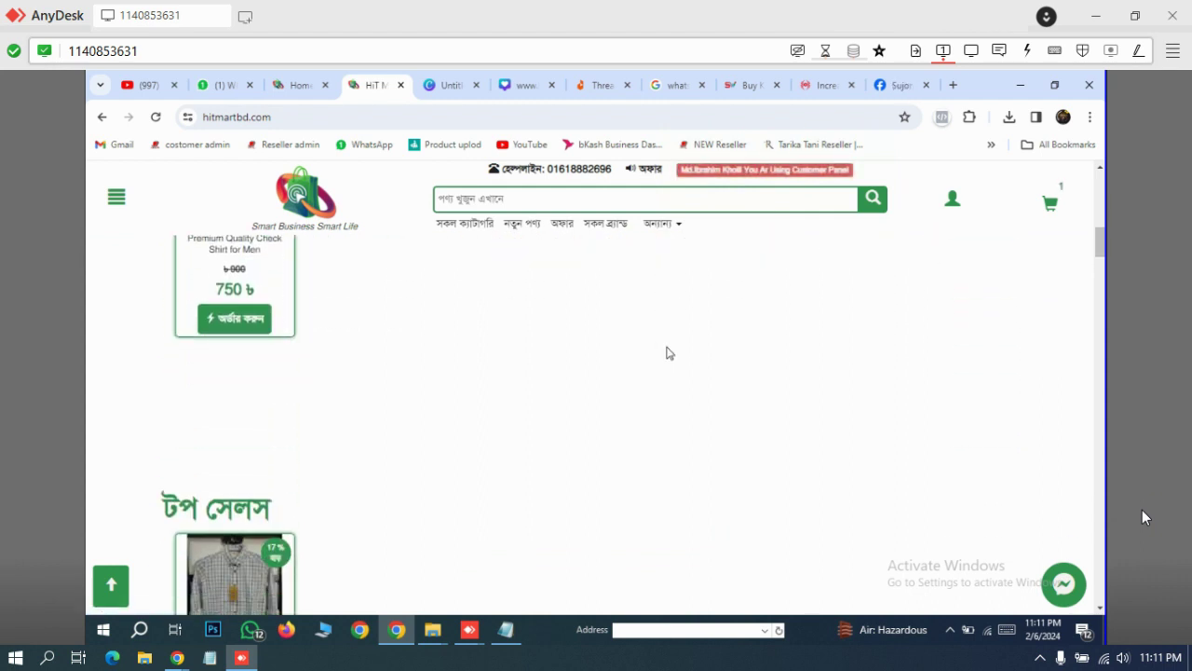